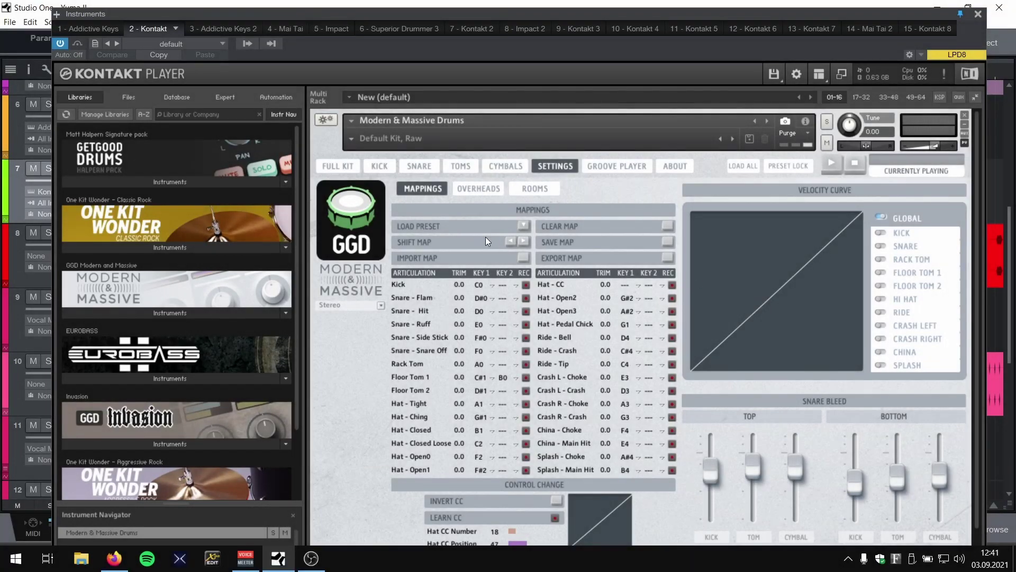
Glance at Kontakt's mapping presets, then open MidiRemap's source drum preset list under Remap your data.
{"action": "left_click", "coordinate": [522, 223]}
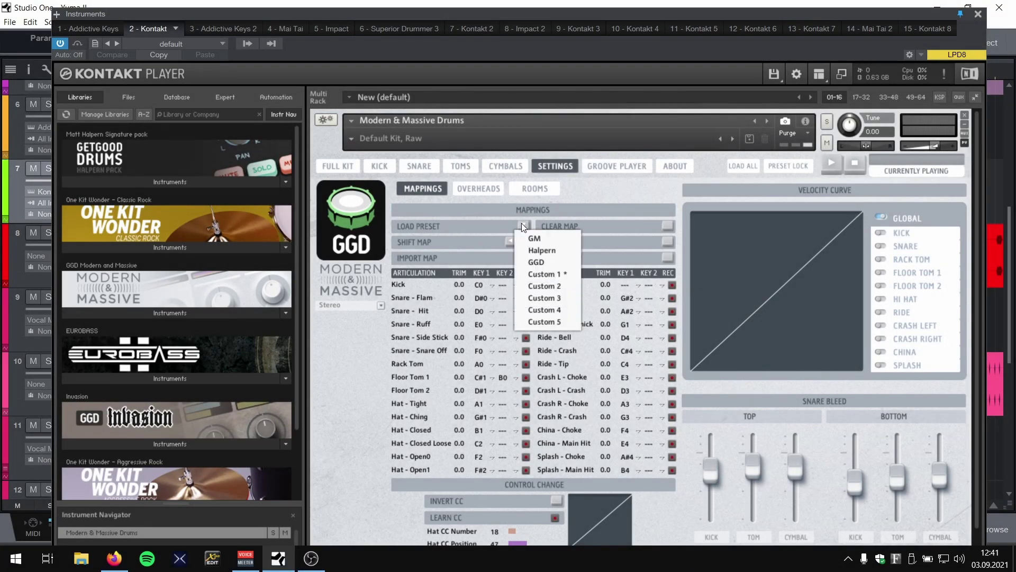
{"action": "left_click", "coordinate": [605, 189]}
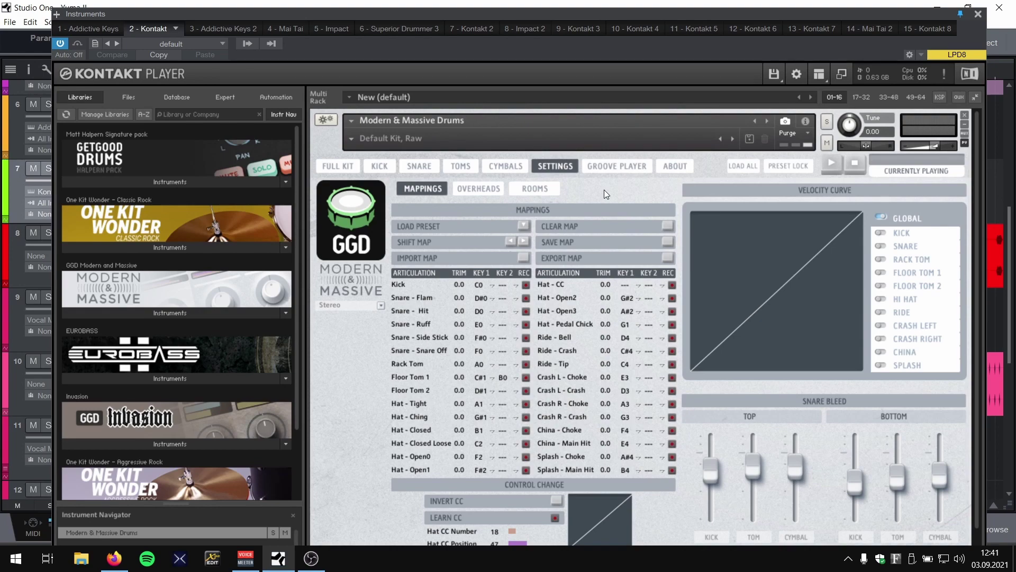
{"action": "left_click", "coordinate": [114, 558]}
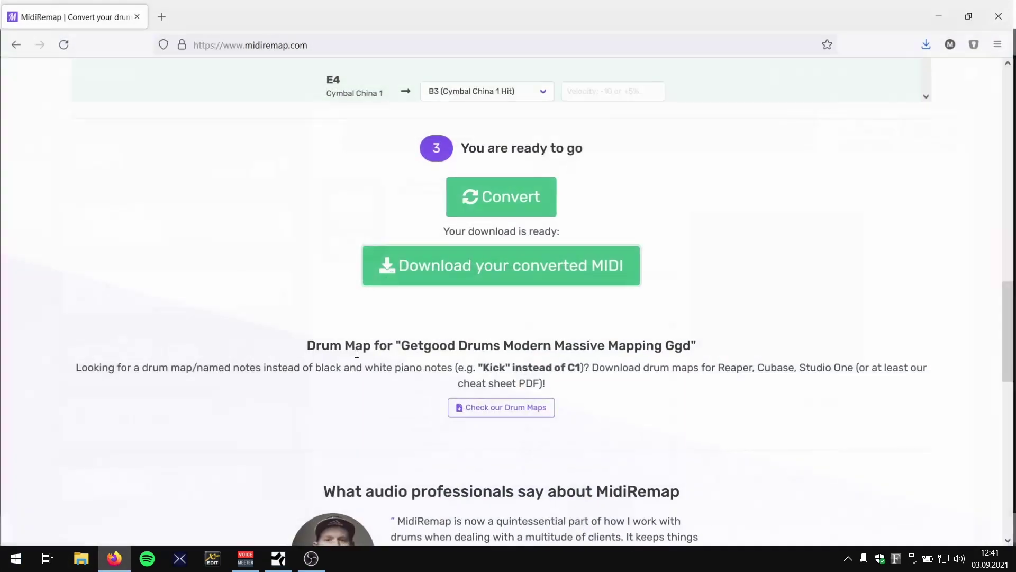
{"action": "key", "text": "Home"}
{"action": "scroll", "coordinate": [381, 233], "scroll_direction": "down", "scroll_amount": 8}
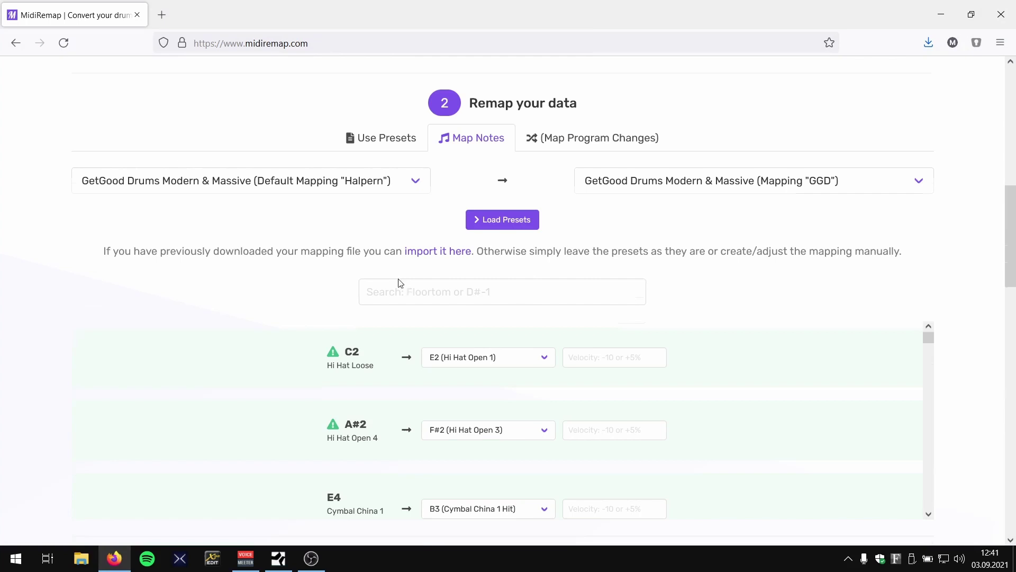
{"action": "left_click", "coordinate": [405, 180]}
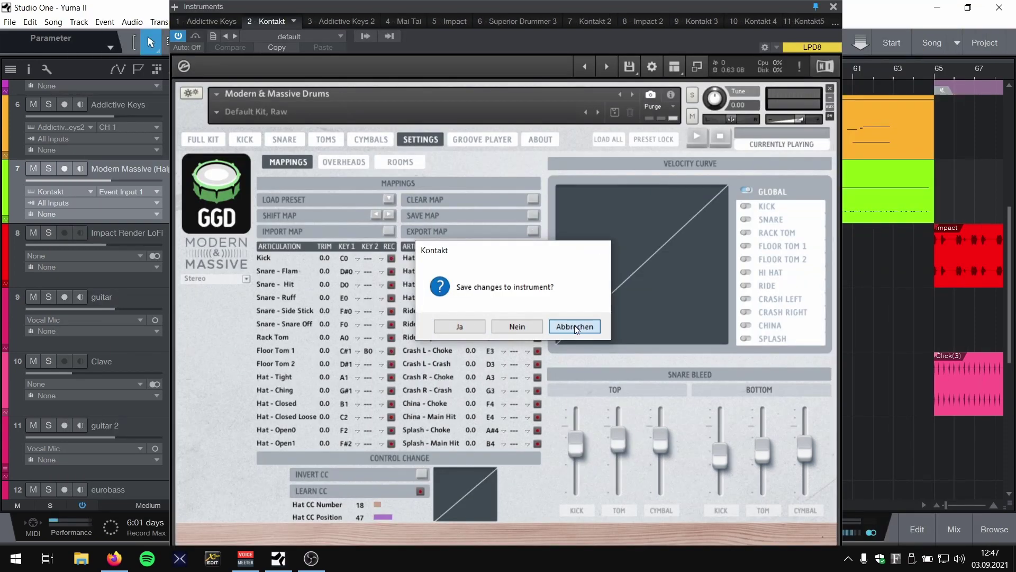
Unload the current drum instrument without saving and load a fresh Modern & Massive Drums.nki.
{"action": "key", "text": "Return"}
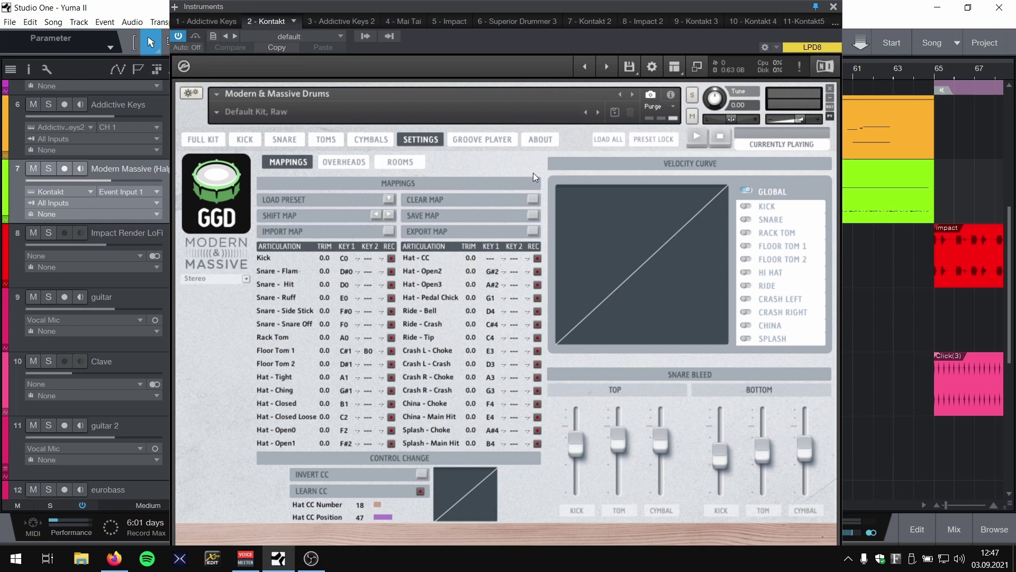
{"action": "left_click", "coordinate": [830, 88]}
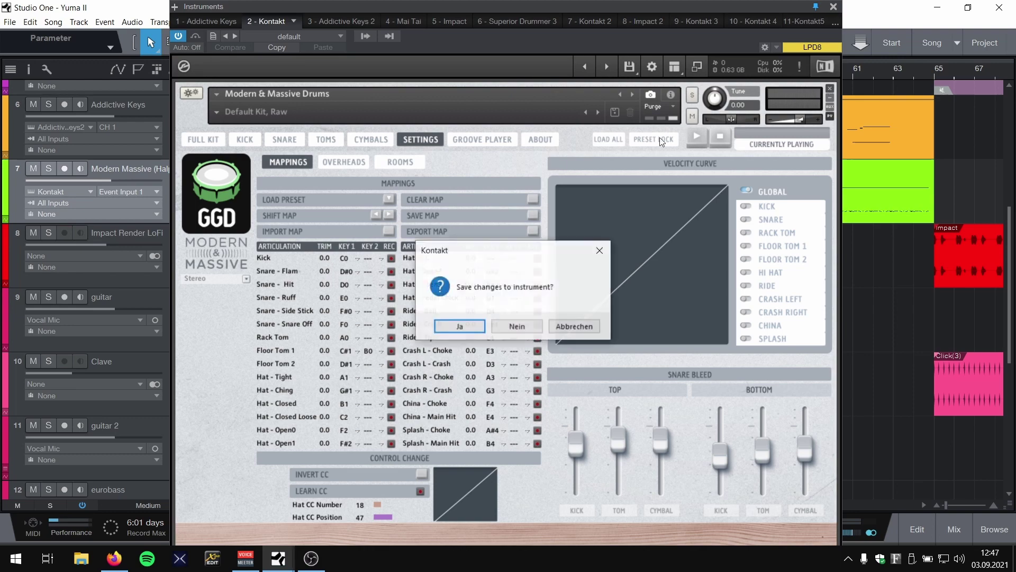
{"action": "left_click", "coordinate": [515, 326]}
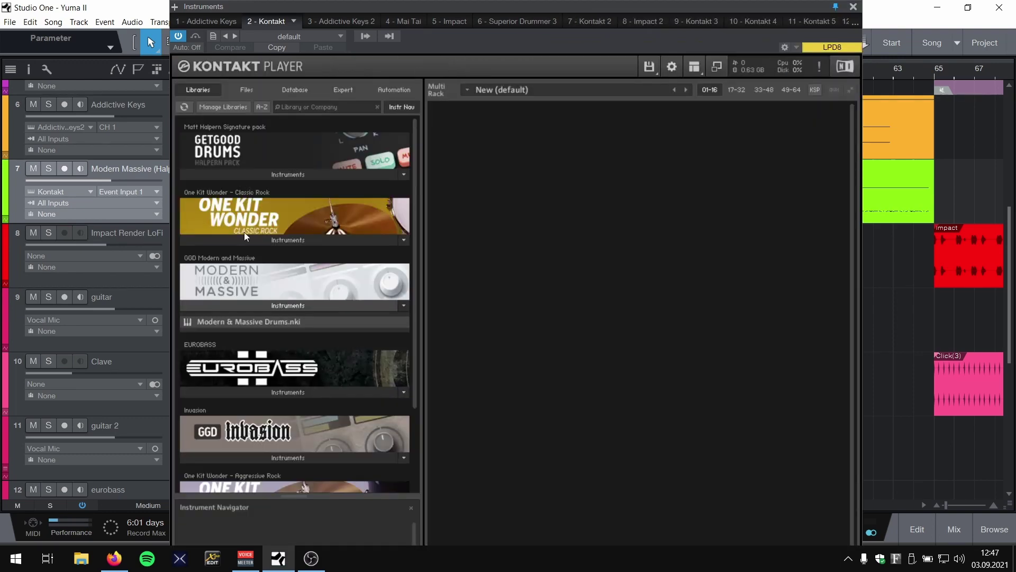
{"action": "left_click", "coordinate": [290, 307]}
{"action": "left_click", "coordinate": [290, 306]}
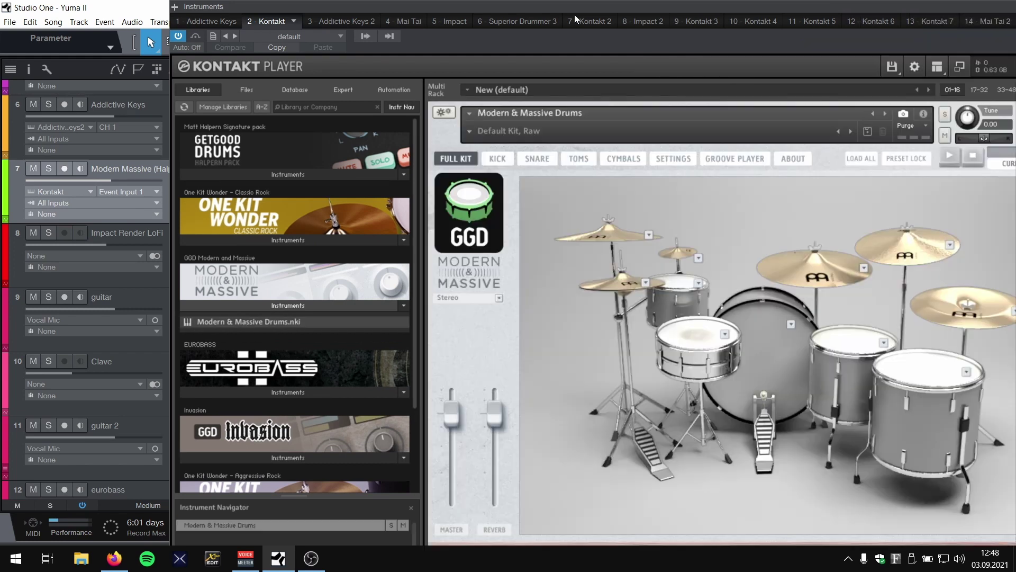
{"action": "left_click_drag", "start_coordinate": [574, 12], "coordinate": [426, 8]}
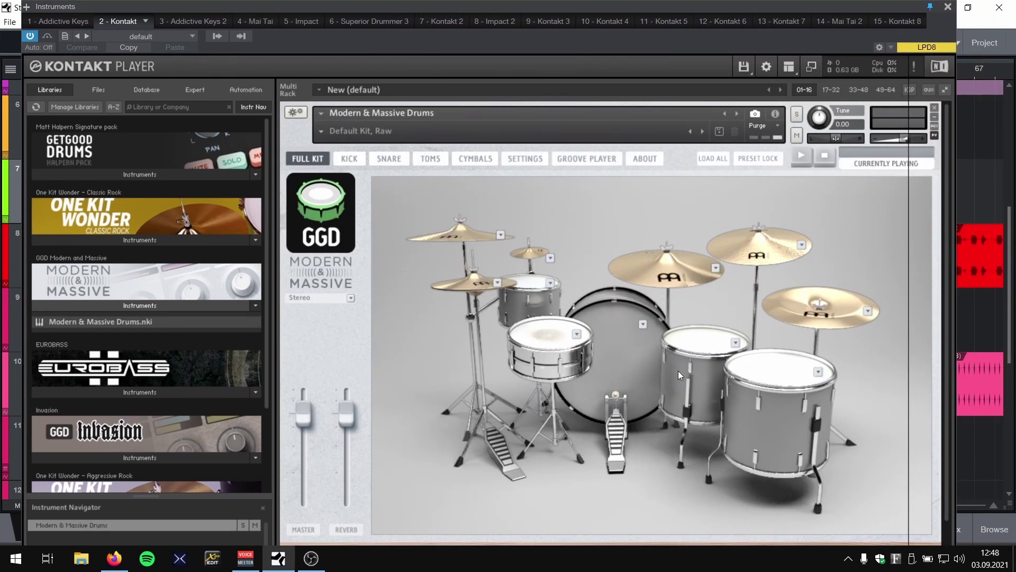
{"action": "mouse_move", "coordinate": [663, 8]}
{"action": "left_mouse_down"}
{"action": "mouse_move", "coordinate": [716, 280]}
{"action": "mouse_move", "coordinate": [729, 414]}
{"action": "mouse_move", "coordinate": [581, 1]}
{"action": "mouse_move", "coordinate": [651, 11]}
{"action": "left_mouse_up"}
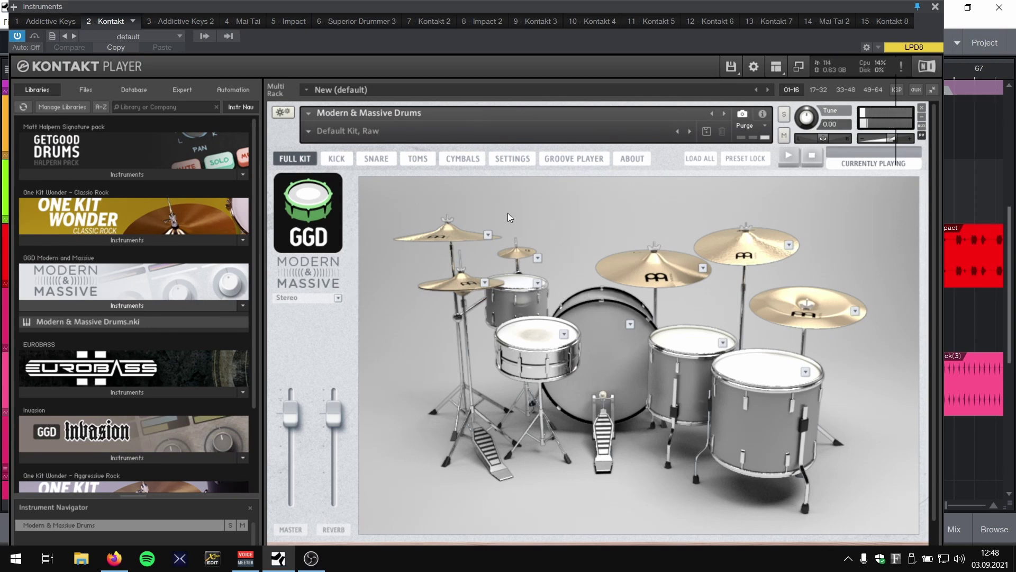
In the kit's Mappings settings, load the Halpern preset and then the GGD preset.
{"action": "left_click", "coordinate": [526, 165]}
{"action": "left_click", "coordinate": [373, 182]}
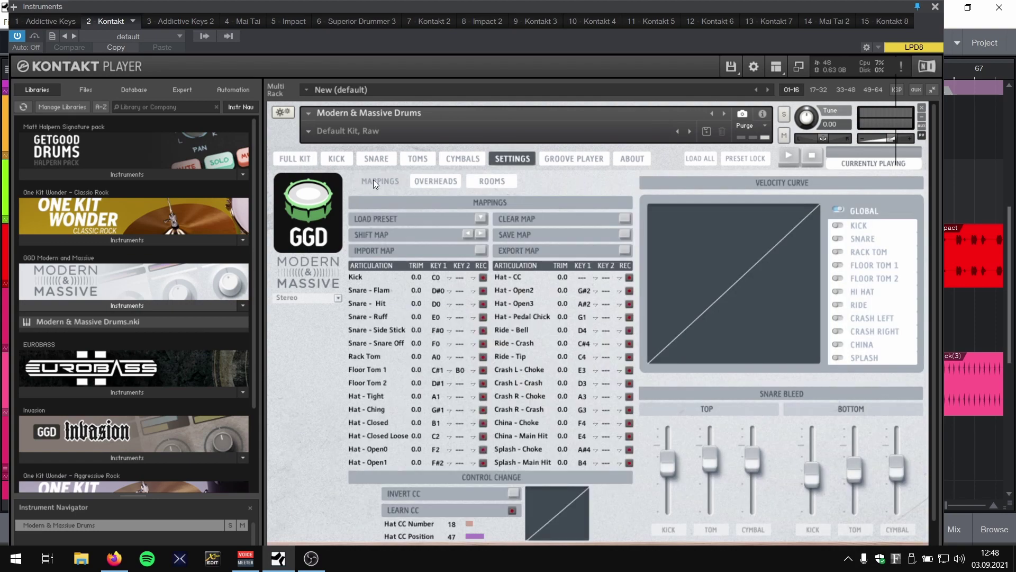
{"action": "left_click", "coordinate": [479, 218]}
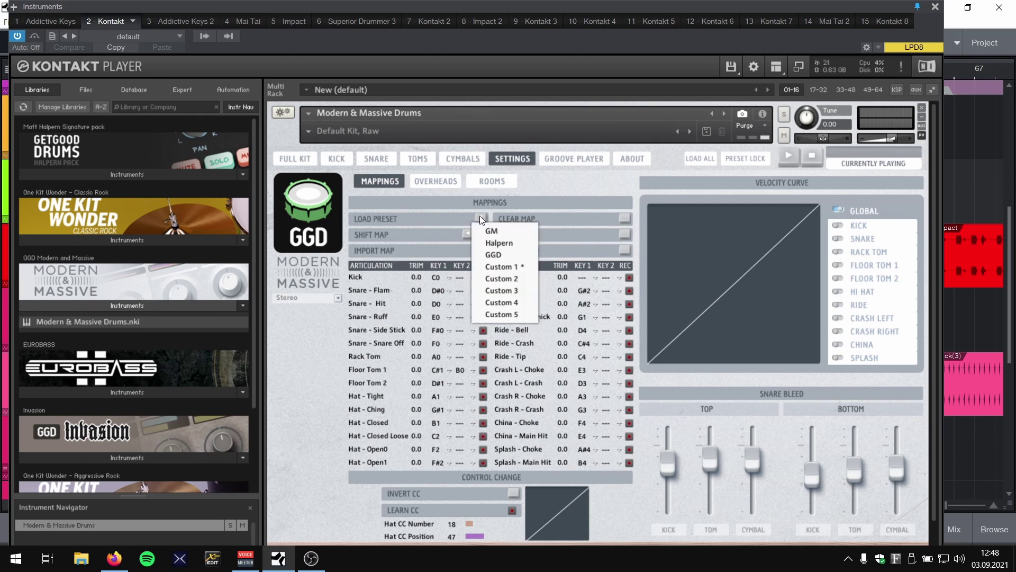
{"action": "left_click", "coordinate": [517, 243]}
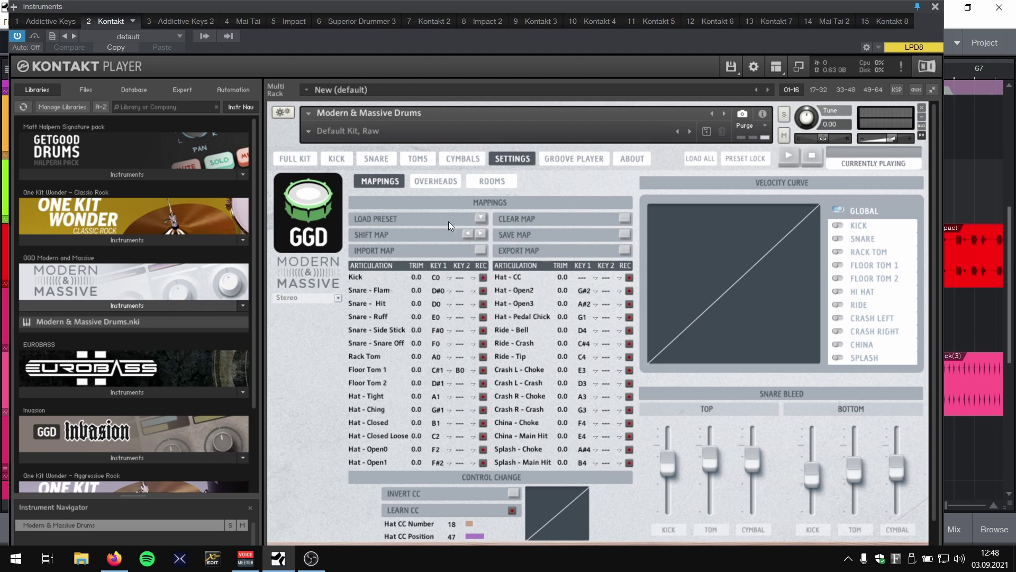
{"action": "left_click", "coordinate": [479, 217]}
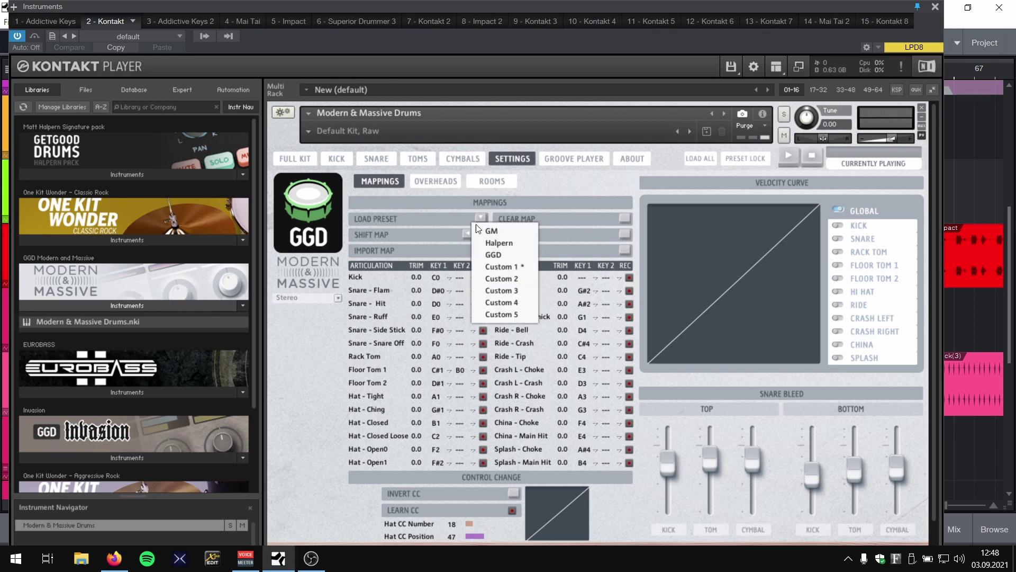
{"action": "left_click", "coordinate": [509, 255]}
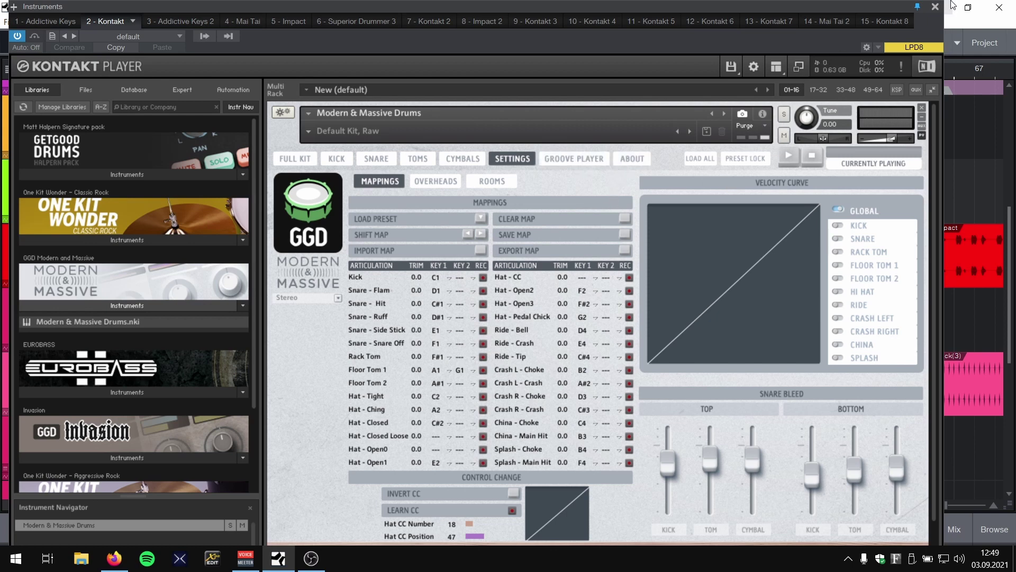
{"action": "left_click", "coordinate": [479, 216]}
{"action": "left_click", "coordinate": [489, 259]}
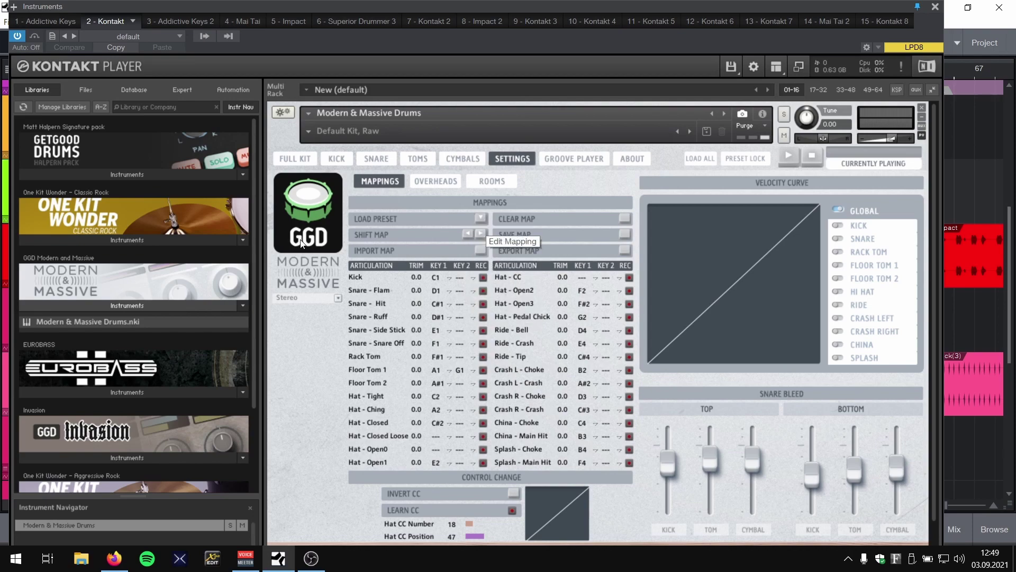
Export the first Drums part as a MIDI file named Drums-MM-Halpern.
{"action": "left_click", "coordinate": [936, 7]}
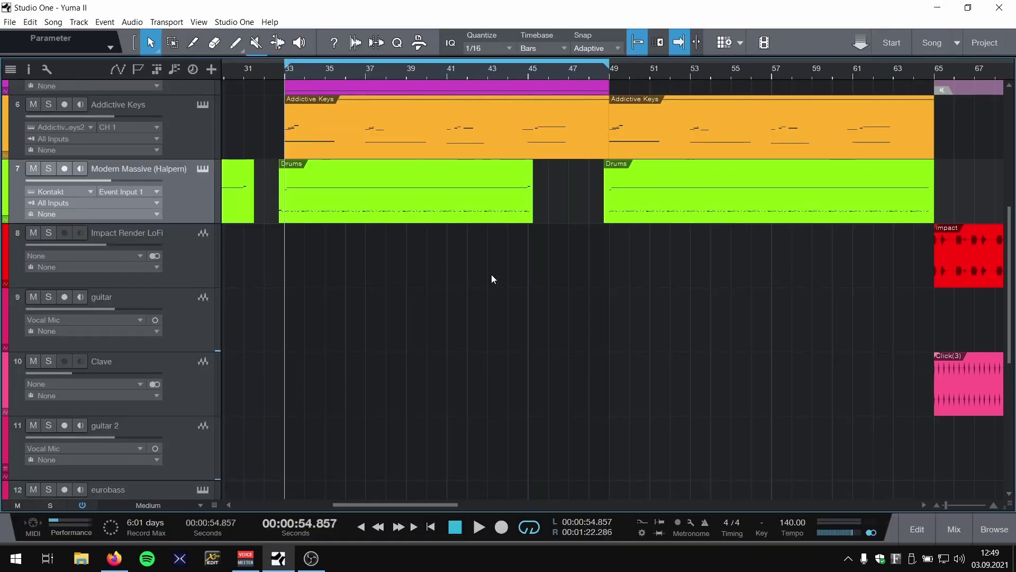
{"action": "right_click", "coordinate": [398, 183]}
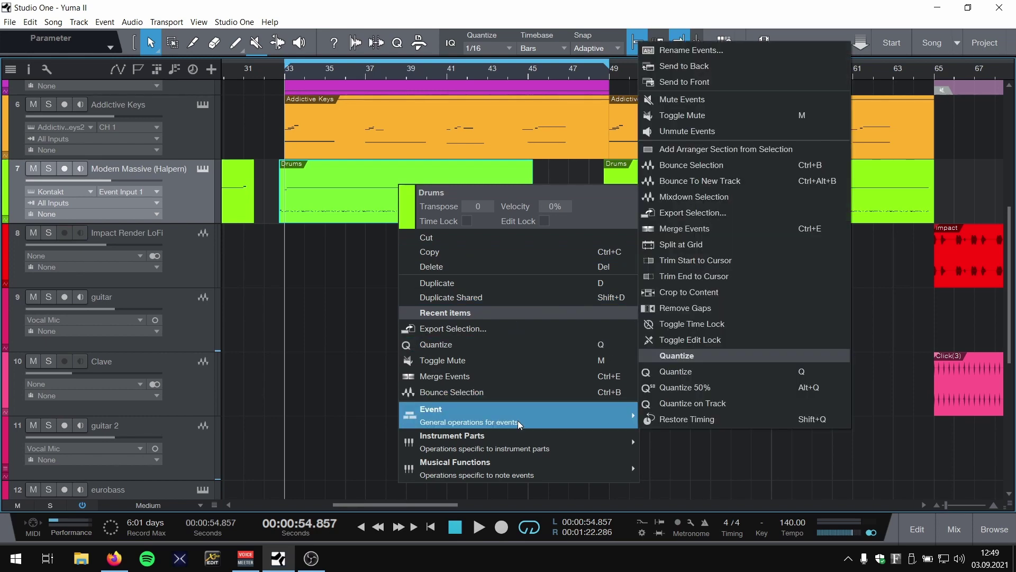
{"action": "left_click", "coordinate": [479, 329]}
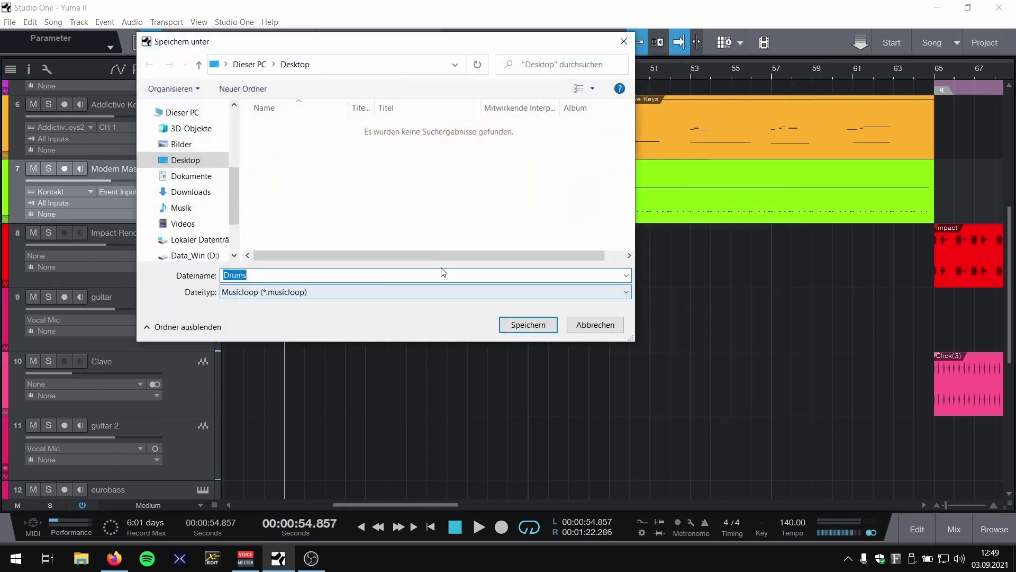
{"action": "left_click", "coordinate": [271, 293]}
{"action": "left_click", "coordinate": [271, 315]}
{"action": "left_click", "coordinate": [294, 275]}
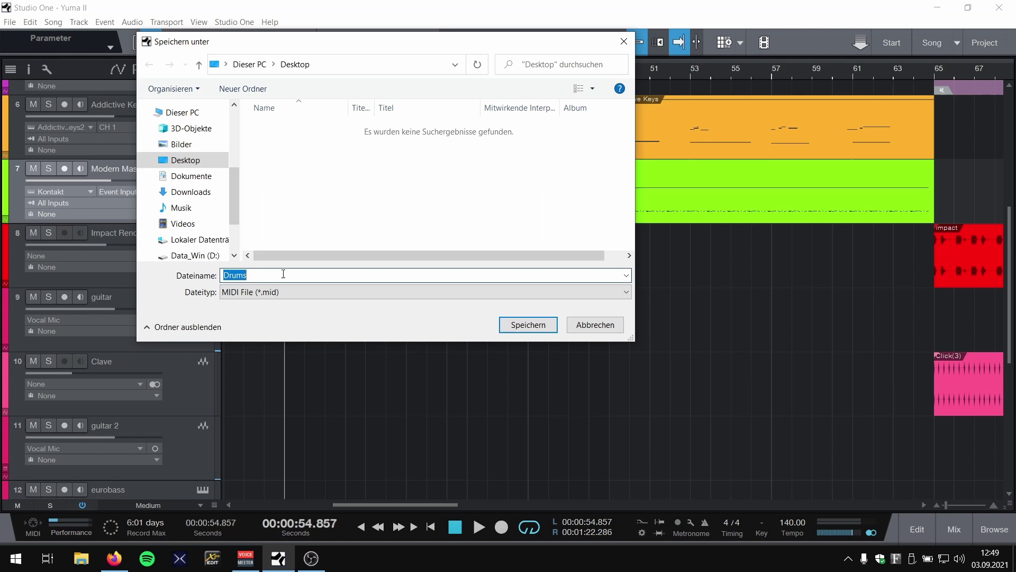
{"action": "left_click", "coordinate": [294, 274]}
{"action": "type", "text": "-MM"}
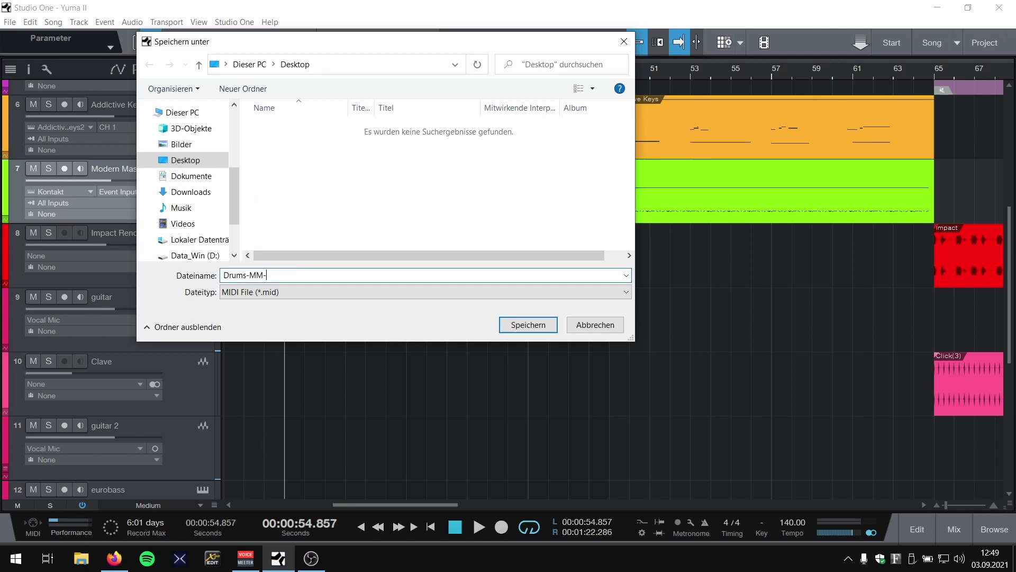
{"action": "type", "text": "-Halpern"}
{"action": "left_click", "coordinate": [527, 325]}
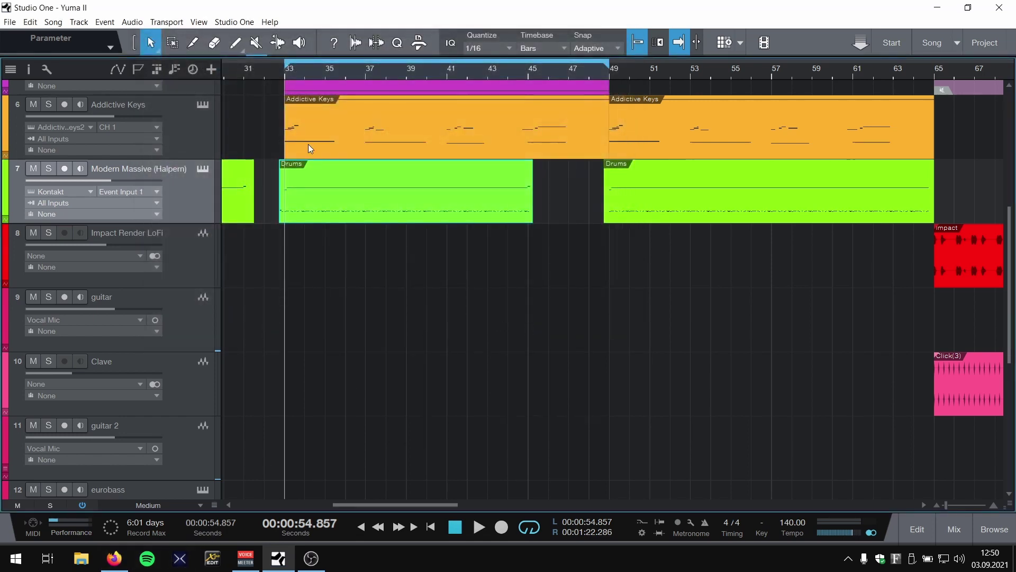
Upload Drums-MM-Halpern.mid to the MidiRemap page.
{"action": "key", "text": "alt+Tab"}
{"action": "scroll", "coordinate": [404, 192], "scroll_direction": "down", "scroll_amount": 5}
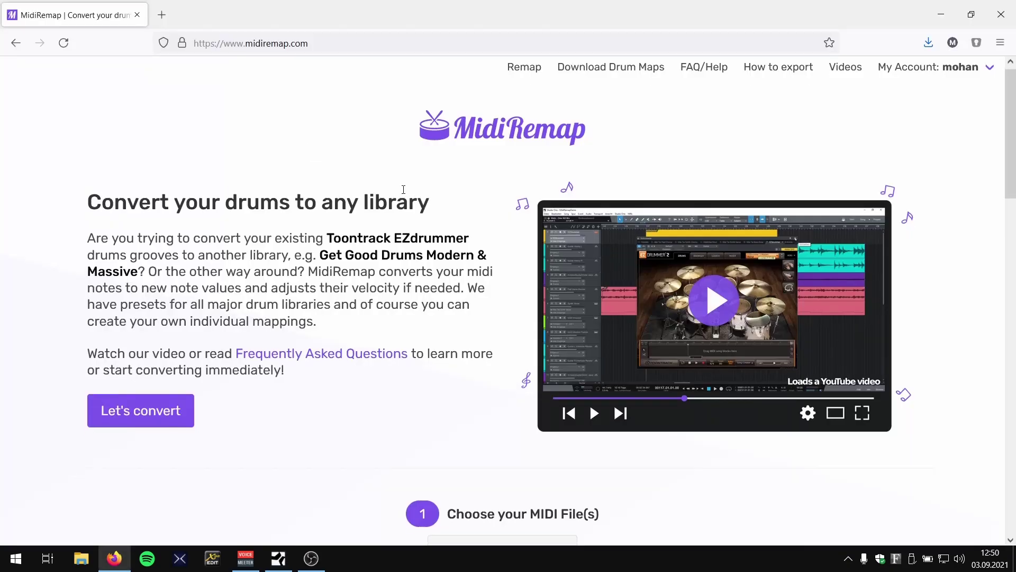
{"action": "left_click", "coordinate": [466, 201]}
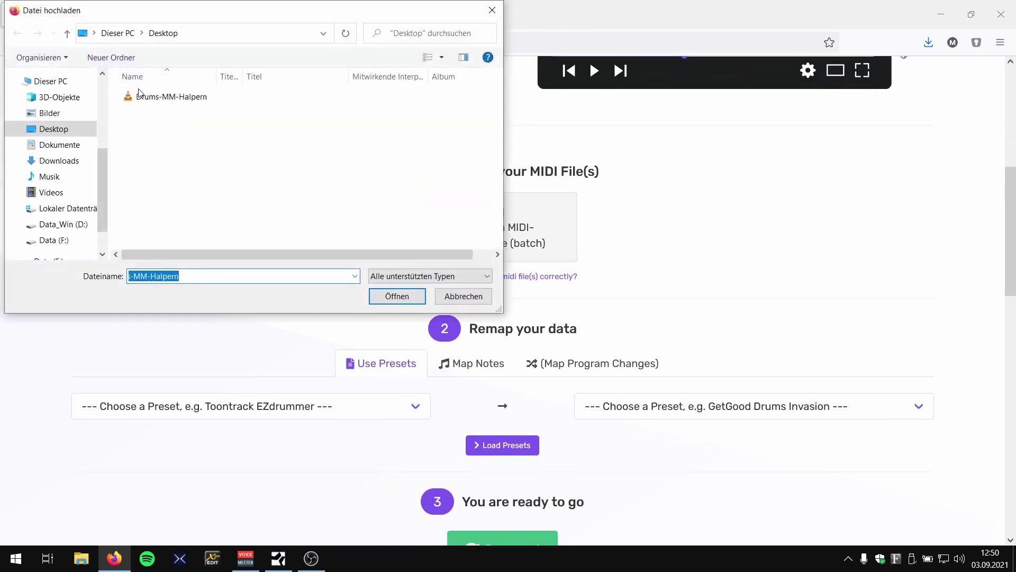
{"action": "double_click", "coordinate": [172, 97]}
{"action": "scroll", "coordinate": [365, 222], "scroll_direction": "down", "scroll_amount": 3}
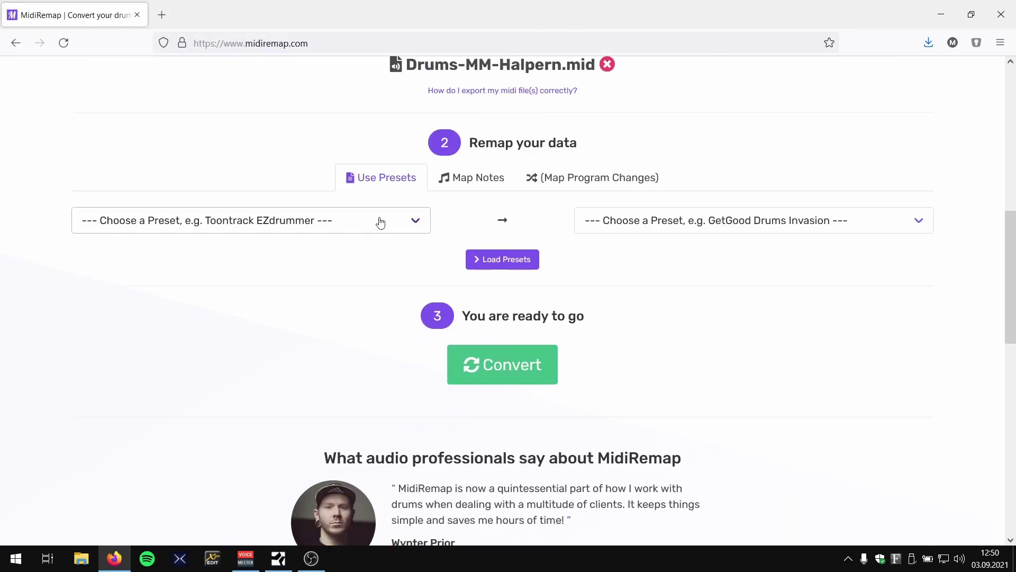
Choose Modern & Massive Halpern as source and Modern & Massive GGD as target, then load presets.
{"action": "left_click", "coordinate": [380, 222]}
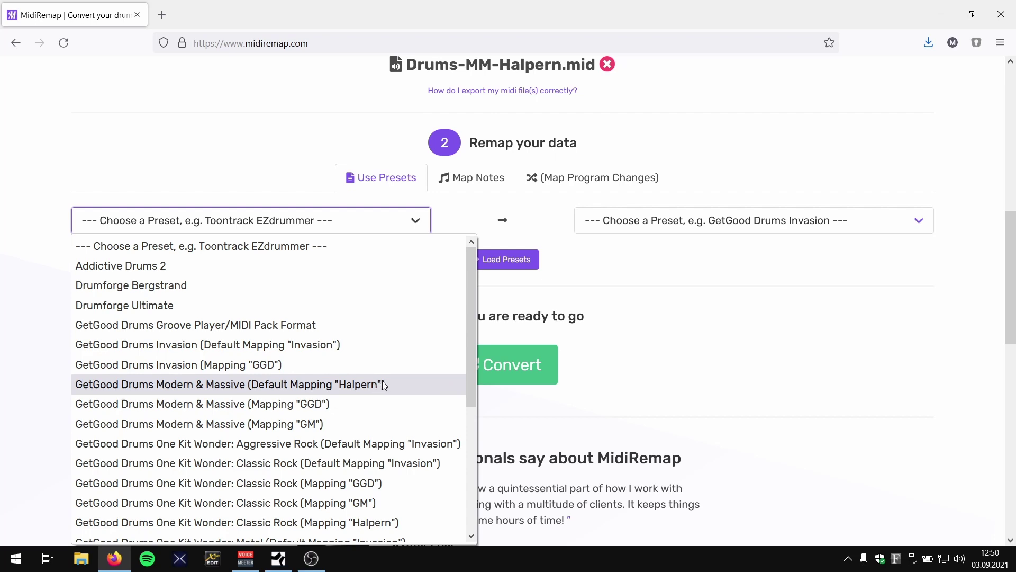
{"action": "left_click", "coordinate": [383, 384]}
{"action": "left_click", "coordinate": [794, 221]}
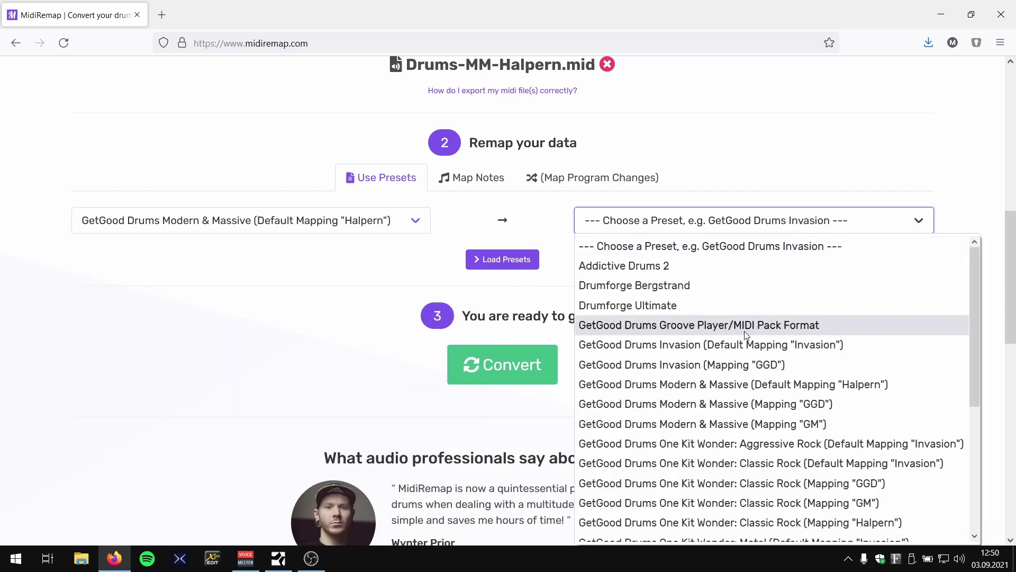
{"action": "scroll", "coordinate": [748, 331], "scroll_direction": "down", "scroll_amount": 2}
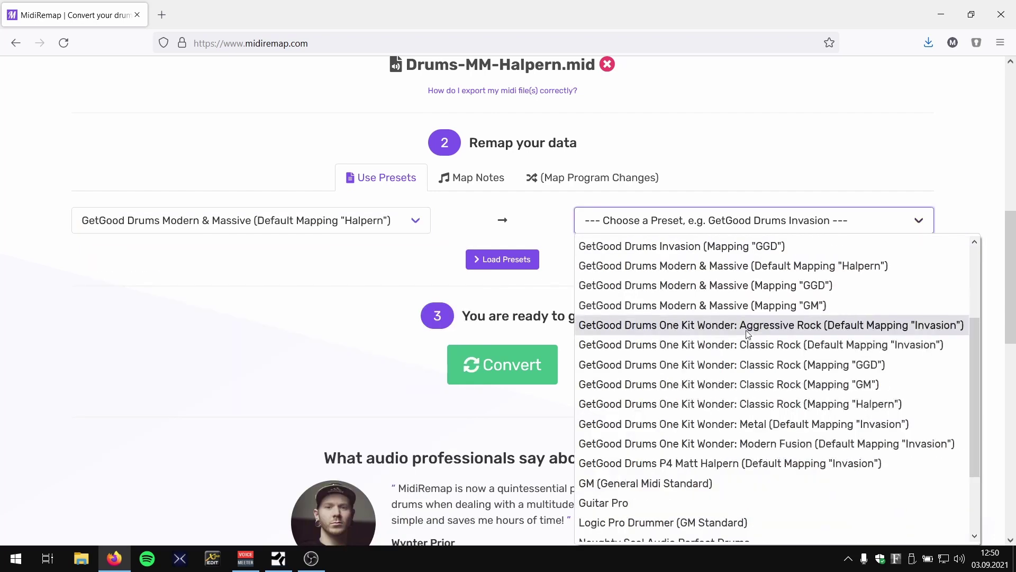
{"action": "left_click", "coordinate": [863, 286]}
{"action": "left_click", "coordinate": [504, 260]}
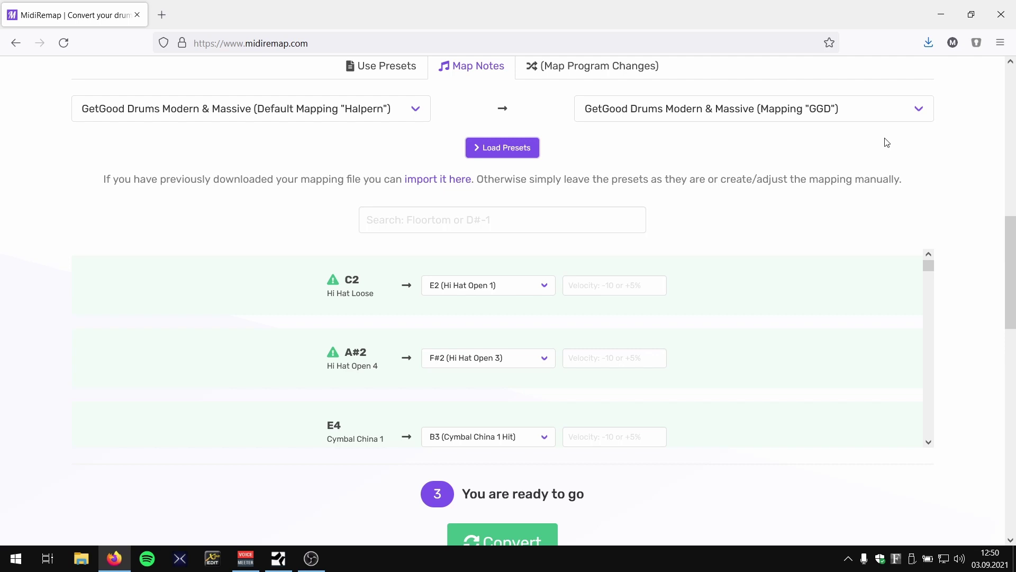
Scroll to the note list, select the Hi Hat Loose label under C2, and return to Studio One.
{"action": "scroll", "coordinate": [448, 236], "scroll_direction": "down", "scroll_amount": 1}
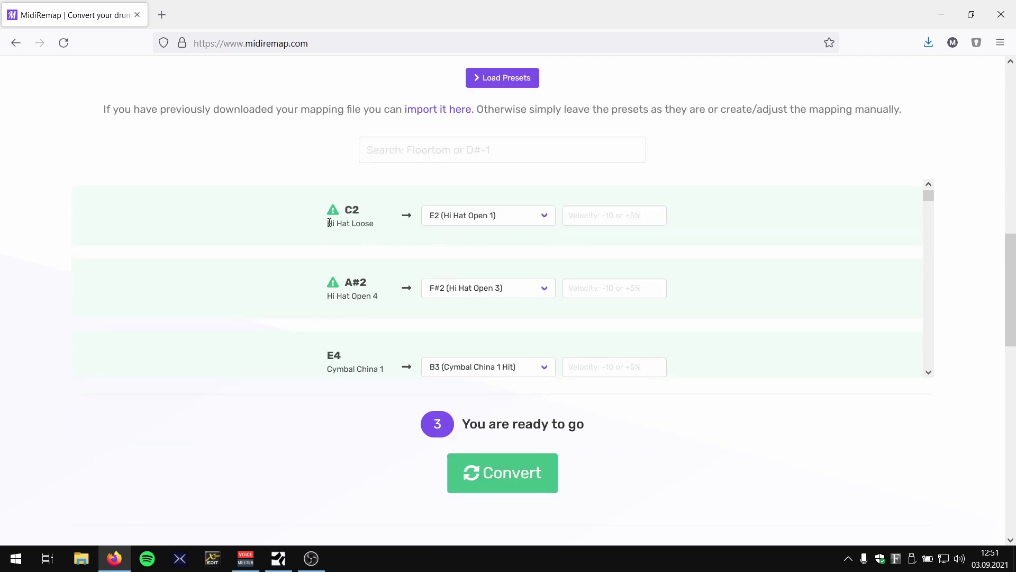
{"action": "left_click_drag", "start_coordinate": [327, 225], "coordinate": [376, 228]}
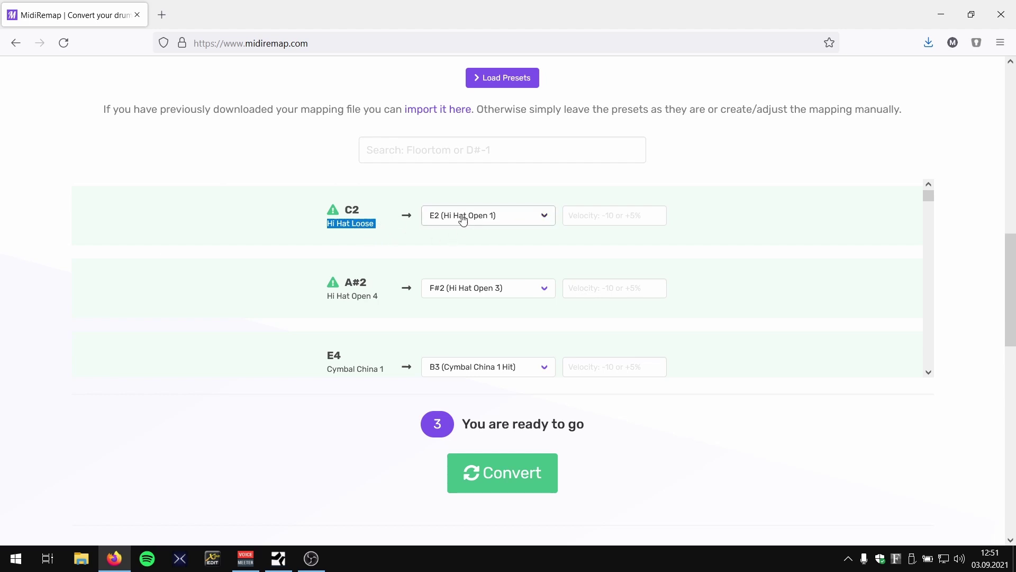
{"action": "key", "text": "alt+Tab"}
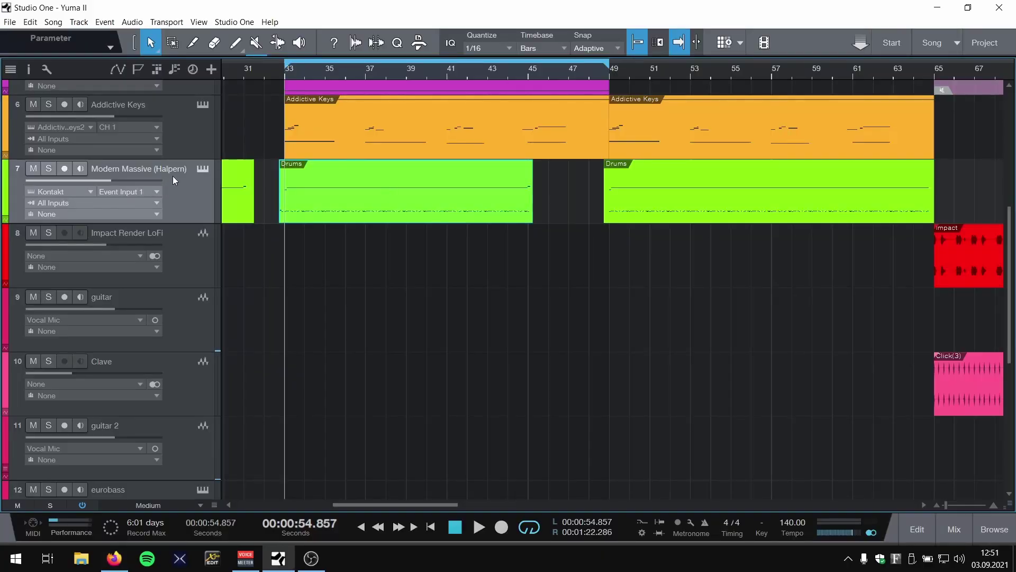
Load the GGD note mapping preset into track 7's Modern & Massive Drums kit.
{"action": "left_click", "coordinate": [205, 168]}
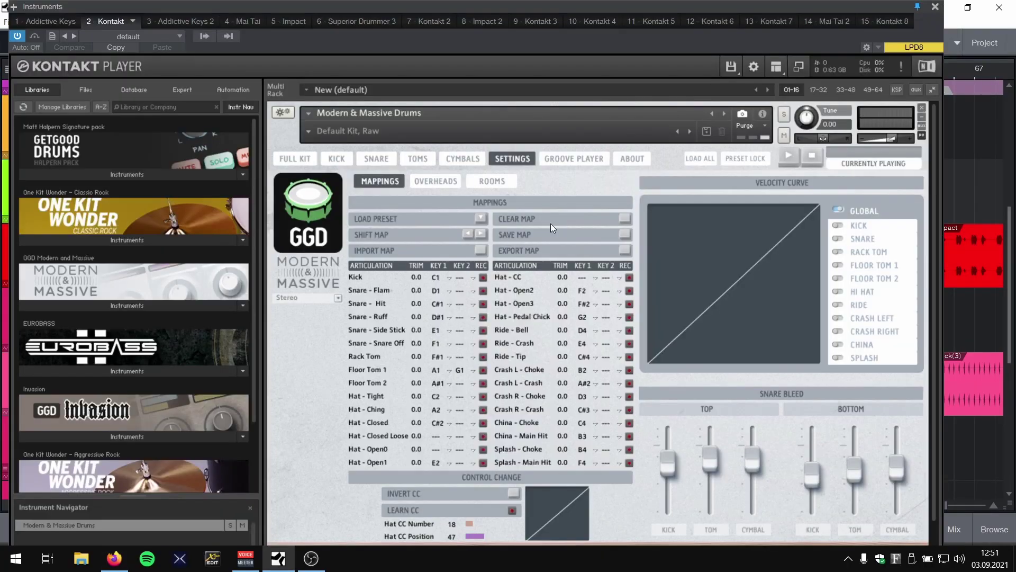
{"action": "left_click", "coordinate": [482, 218]}
{"action": "left_click", "coordinate": [491, 245]}
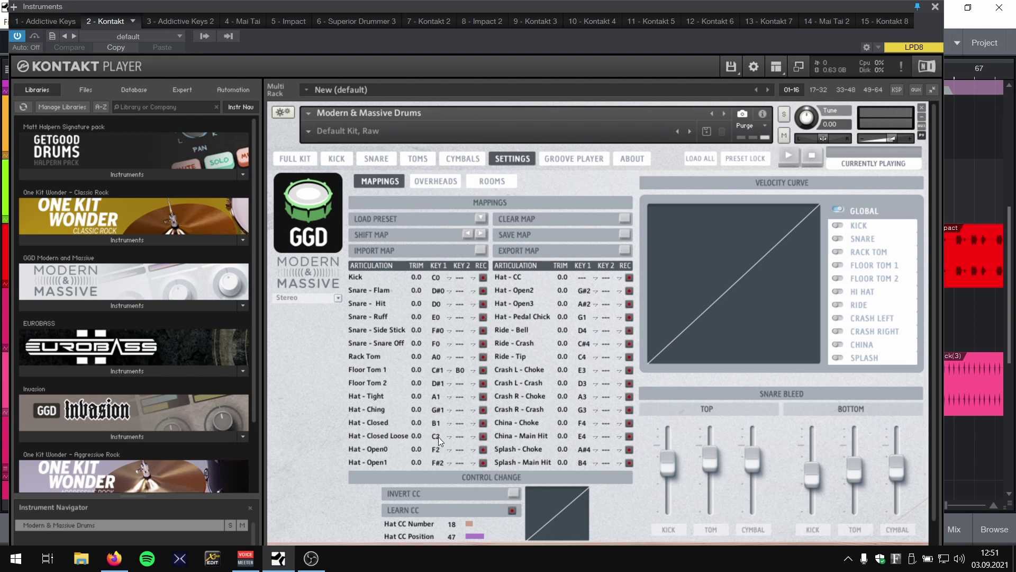
{"action": "left_click", "coordinate": [482, 215]}
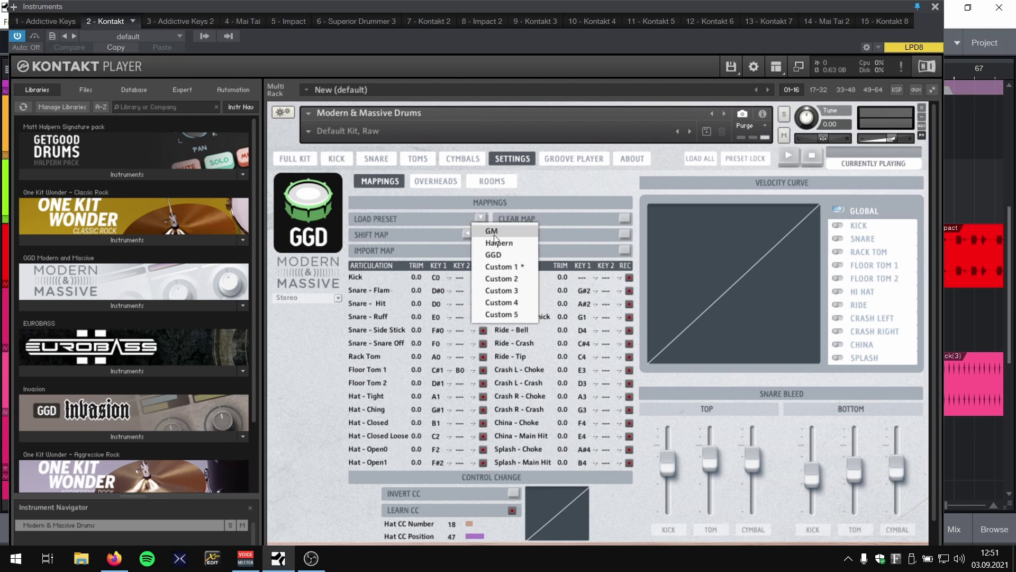
{"action": "left_click", "coordinate": [497, 254]}
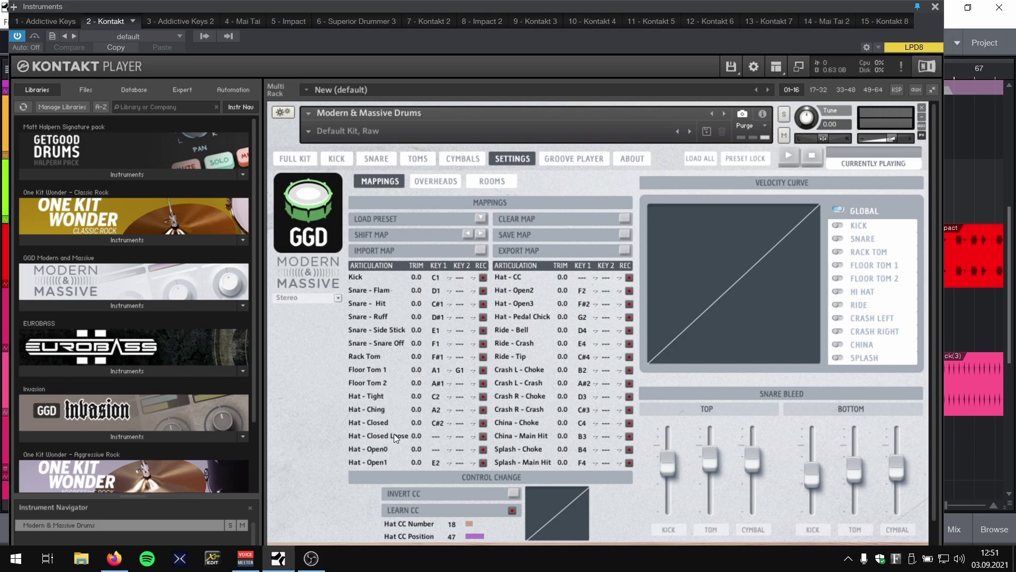
{"action": "key", "text": "alt+Tab"}
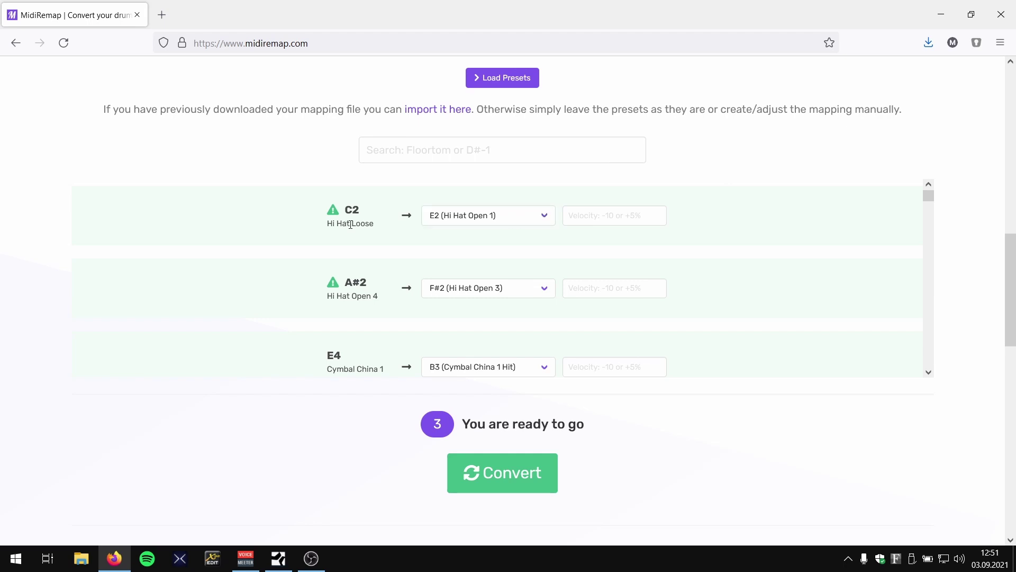
Convert the drum MIDI and save the download as midi-remap-converted.mid.
{"action": "left_click", "coordinate": [526, 467]}
{"action": "scroll", "coordinate": [984, 255], "scroll_direction": "down", "scroll_amount": 3}
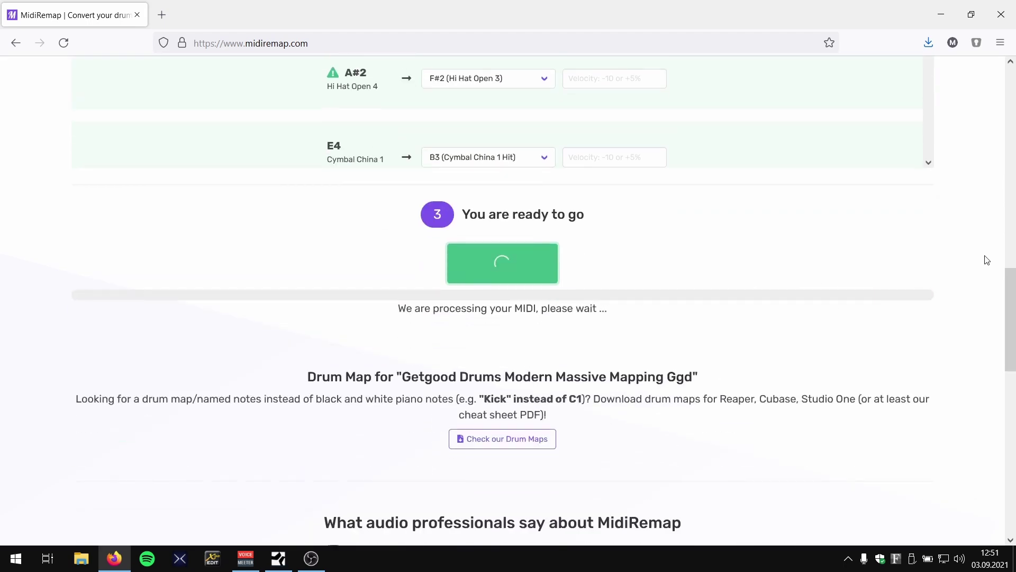
{"action": "scroll", "coordinate": [985, 257], "scroll_direction": "up", "scroll_amount": 1}
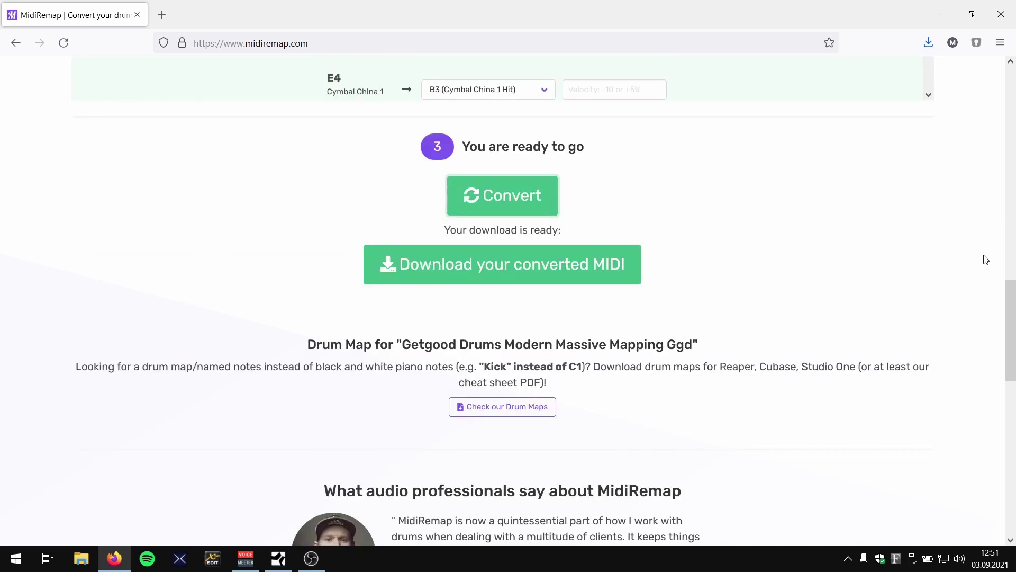
{"action": "left_click", "coordinate": [478, 271]}
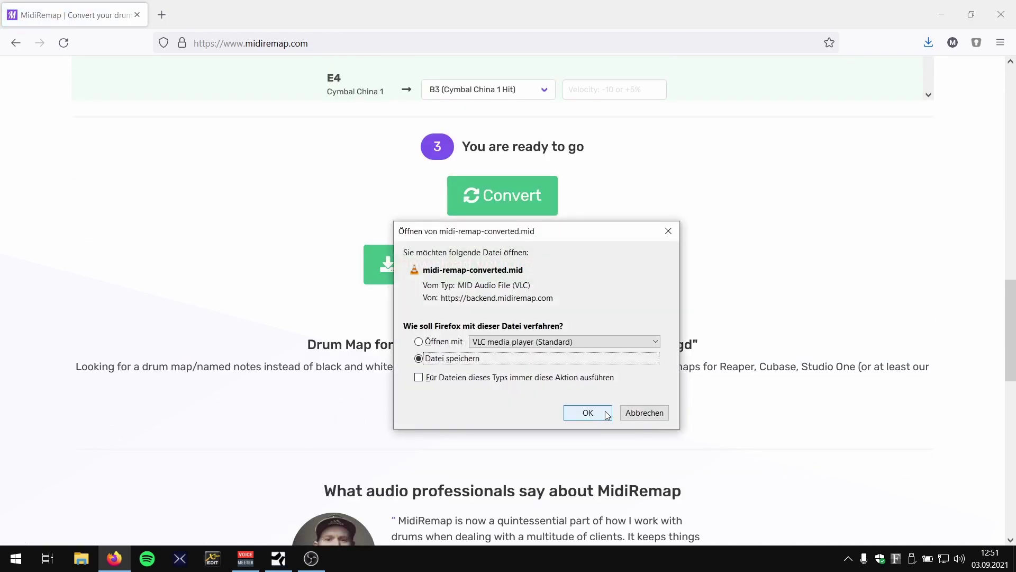
{"action": "left_click", "coordinate": [596, 412]}
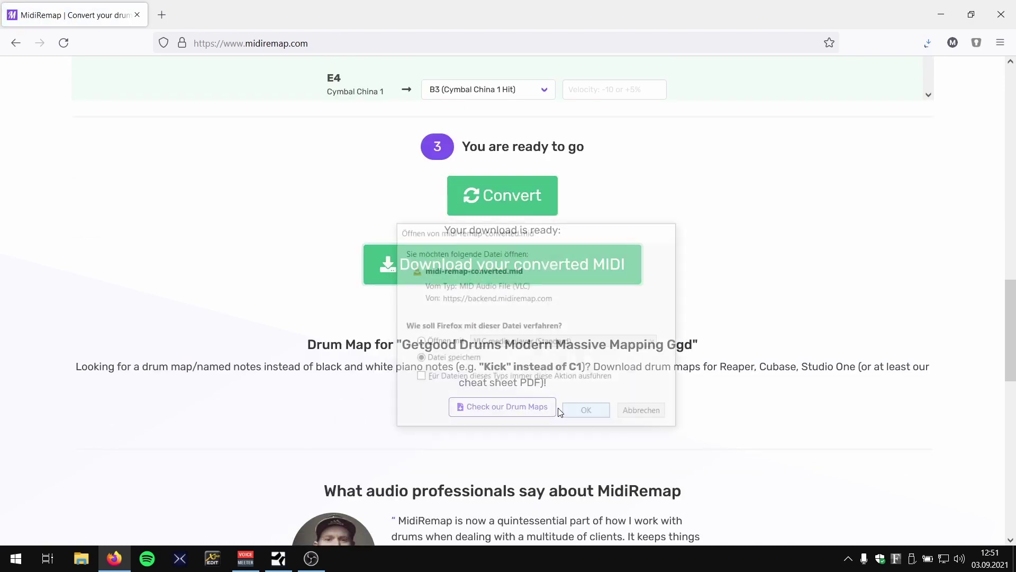
Close the Kontakt window, stop playback, and delete the first Drums part on track 7.
{"action": "left_click", "coordinate": [278, 558]}
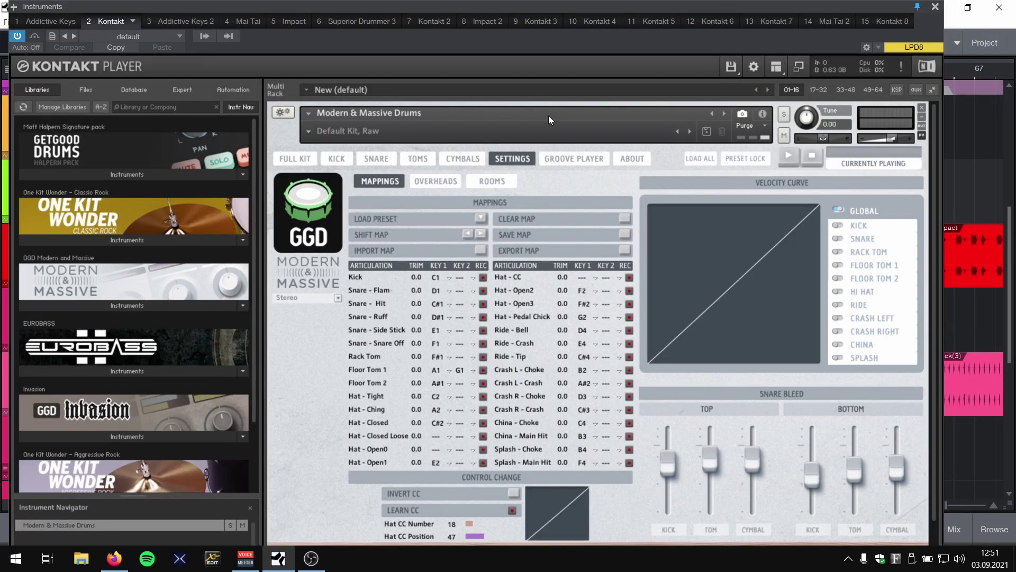
{"action": "left_click", "coordinate": [479, 217]}
{"action": "left_click", "coordinate": [493, 256]}
{"action": "left_click", "coordinate": [933, 7]}
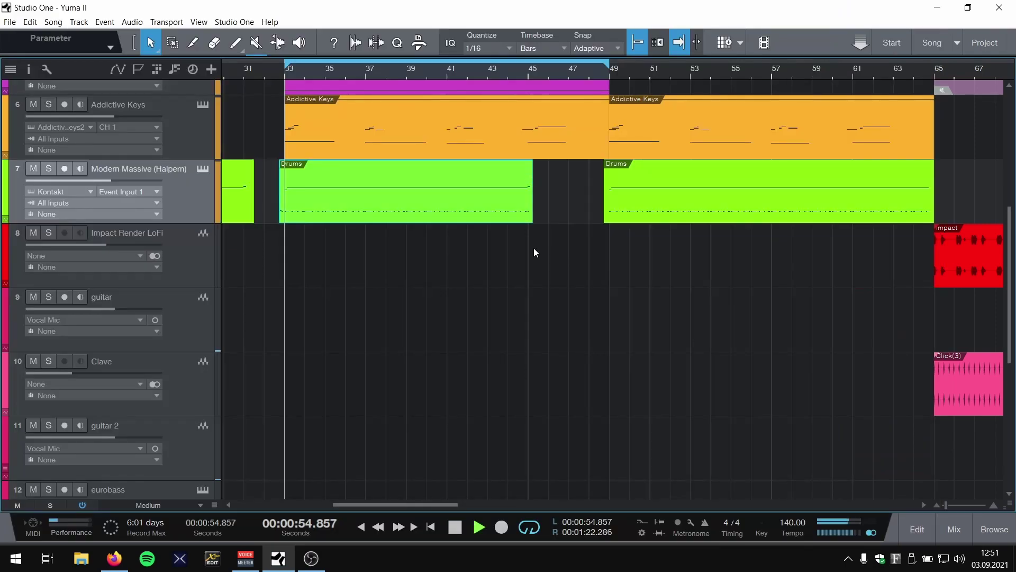
{"action": "key", "text": "space"}
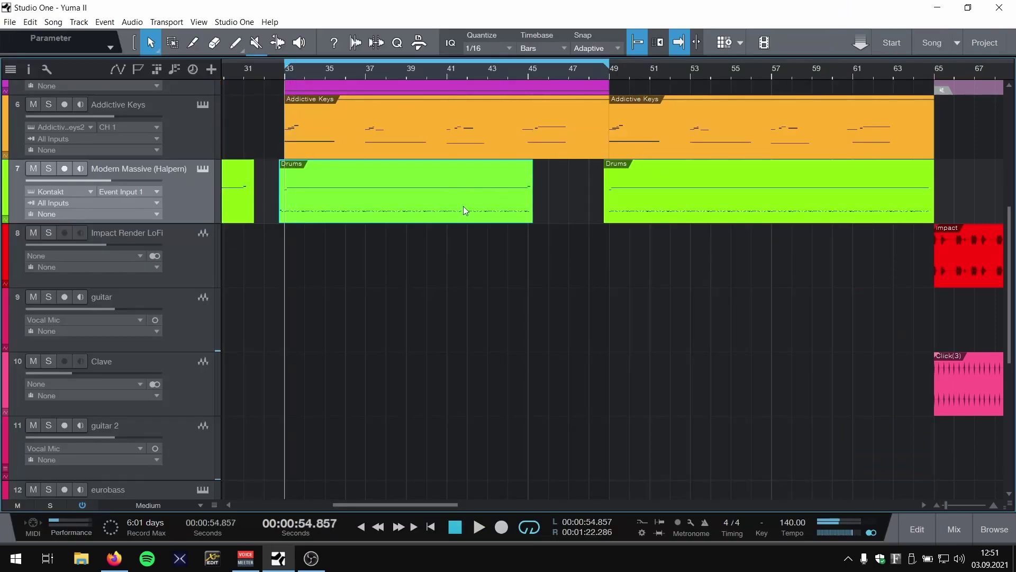
{"action": "key", "text": "Delete"}
{"action": "scroll", "coordinate": [310, 183], "scroll_direction": "up", "scroll_amount": 3}
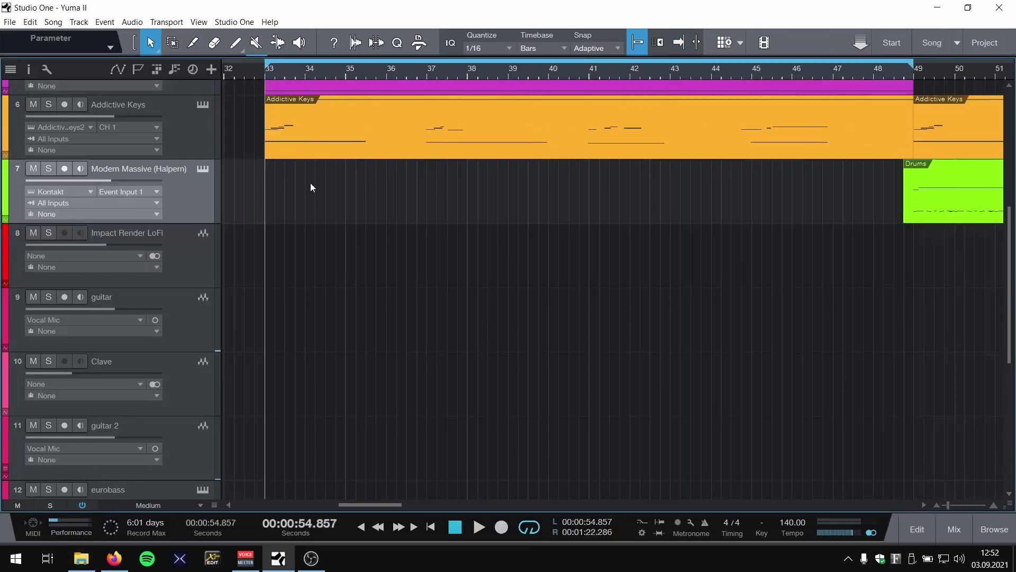
Drop midi-remap-converted from Downloads onto track 7 at bar 33 and play it back.
{"action": "key", "text": "alt+Tab"}
{"action": "left_click_drag", "start_coordinate": [308, 311], "coordinate": [298, 185]}
{"action": "key", "text": "space"}
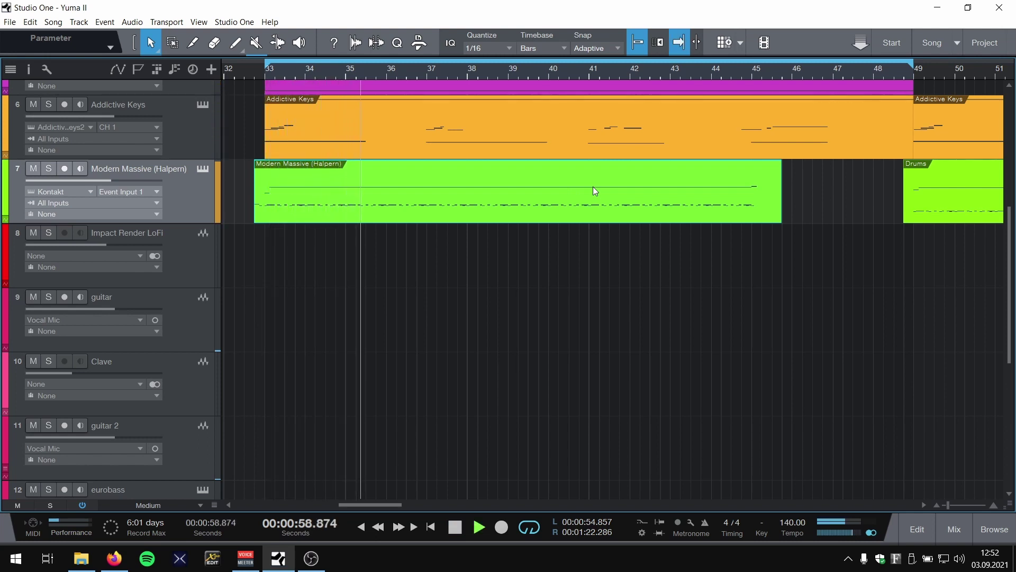
{"action": "key", "text": "space"}
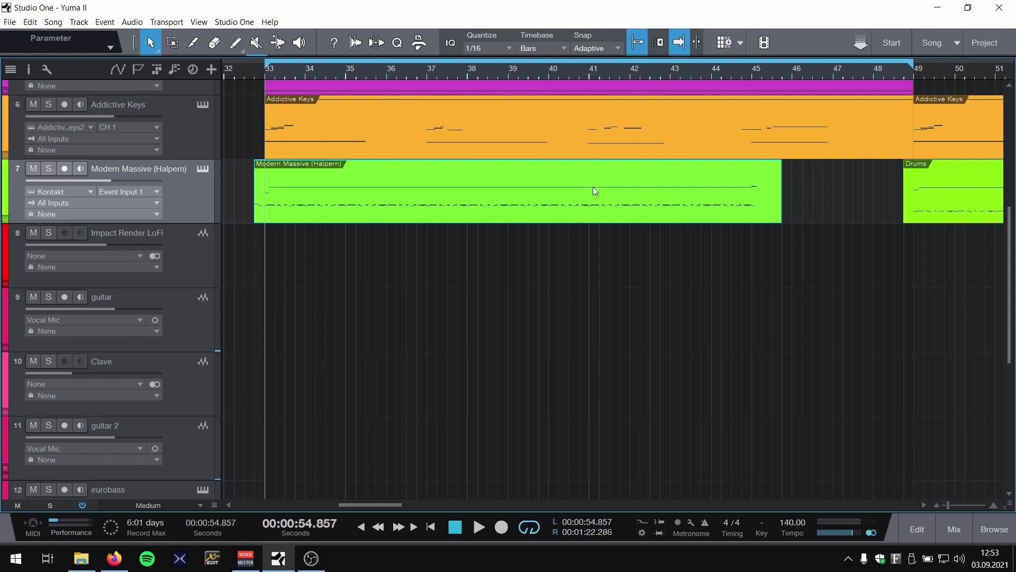
{"action": "scroll", "coordinate": [551, 305], "scroll_direction": "up", "scroll_amount": 2}
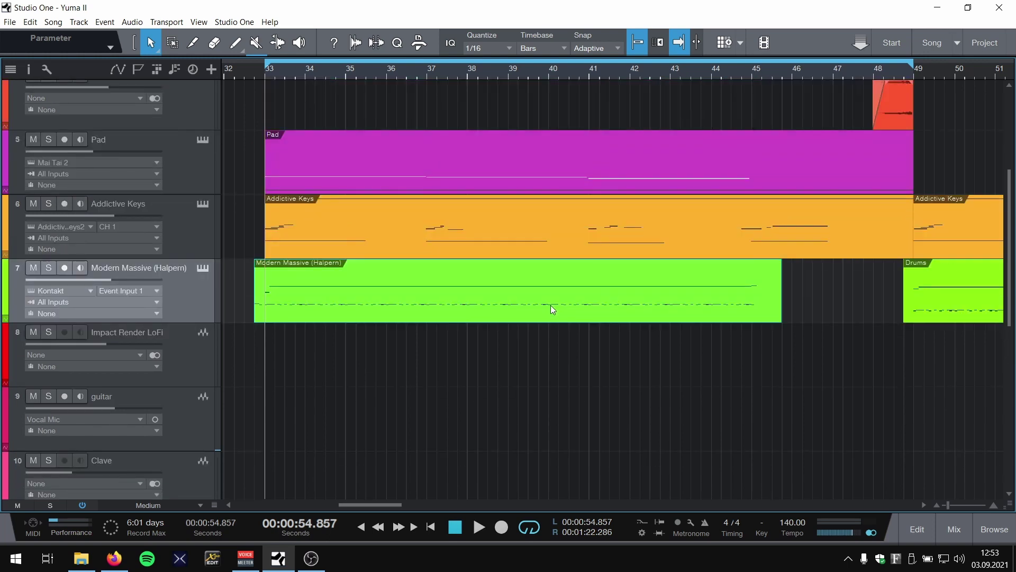